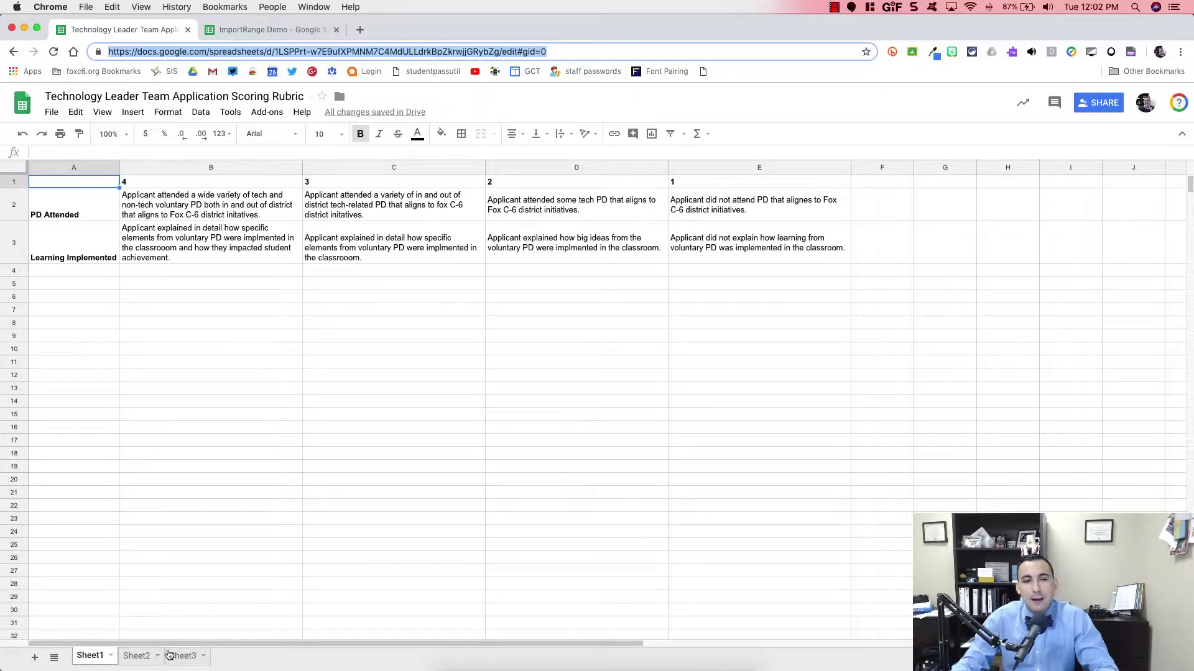
Look through Sheet2 and Sheet3 of the Technology Leader Team Application Scoring Rubric spreadsheet and return to Sheet1.
click(138, 654)
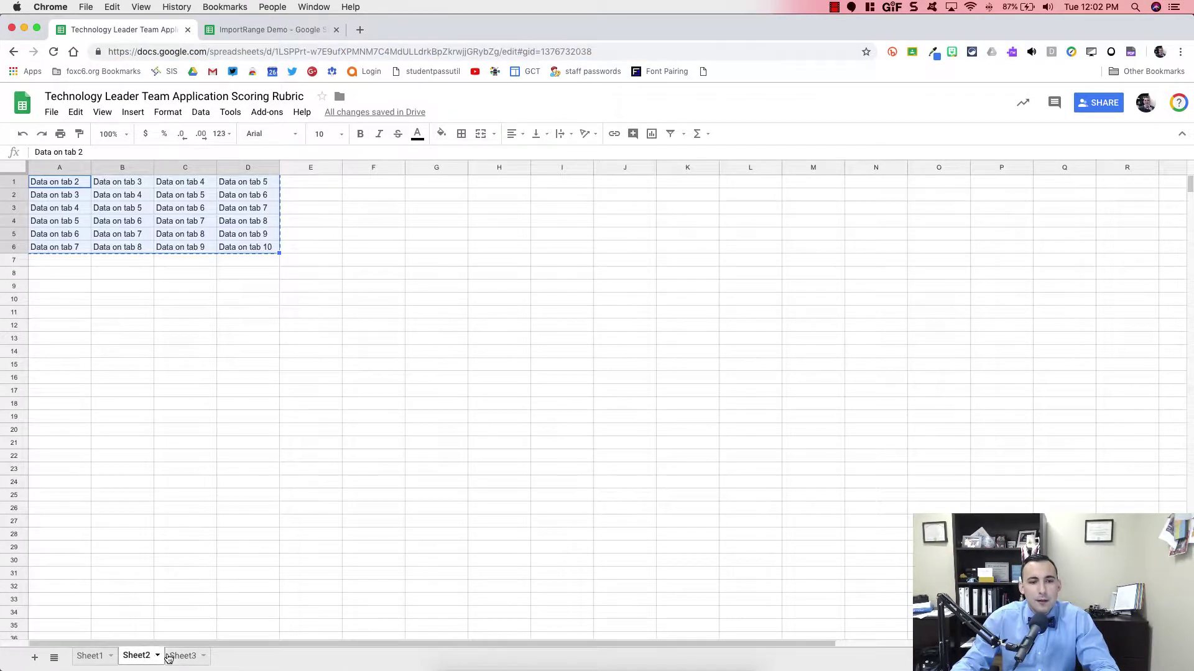
click(172, 656)
click(138, 656)
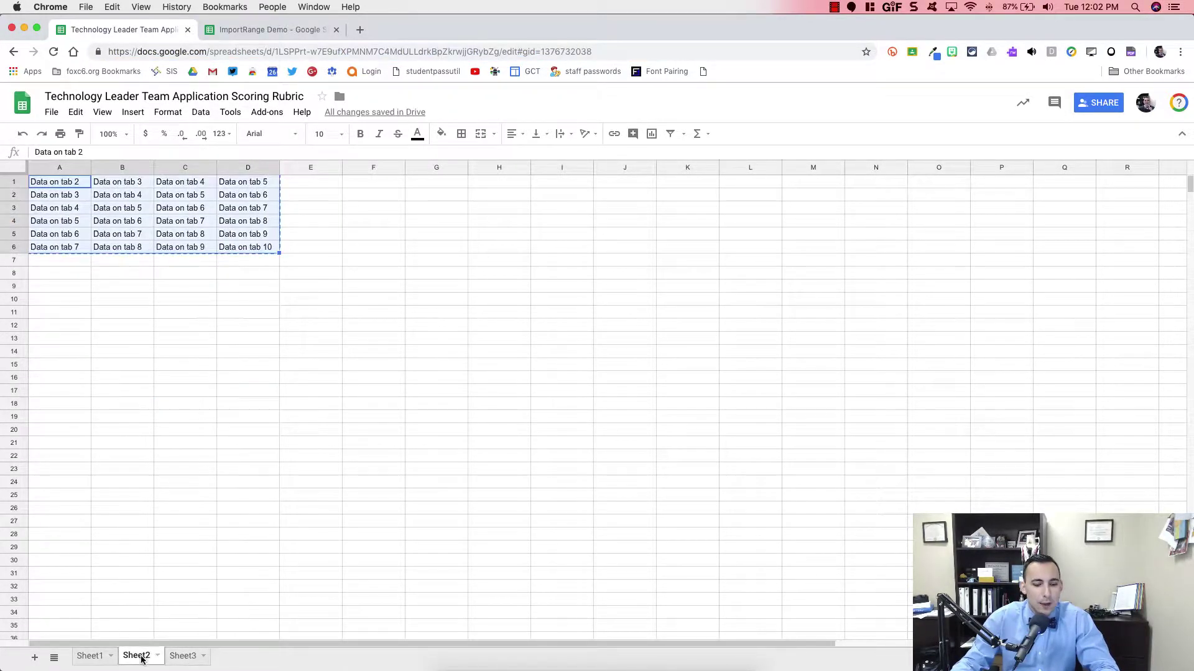
click(99, 662)
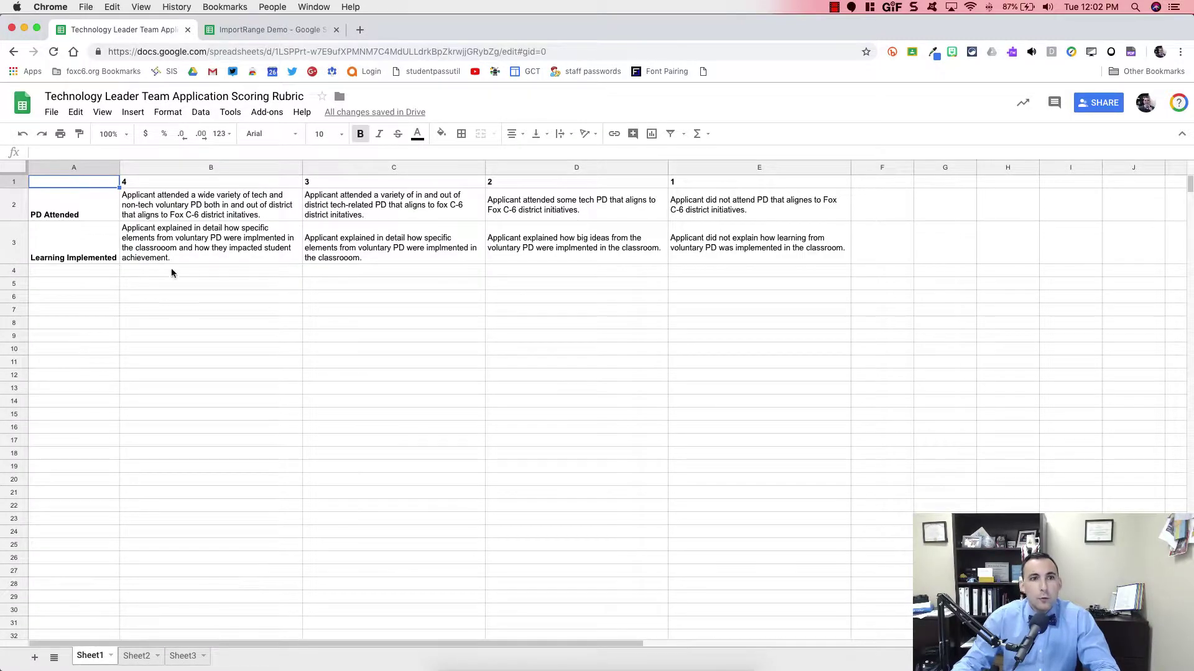
In cell A1 of the ImportRange Demo spreadsheet, begin an IMPORTRANGE formula with an opening quotation mark for the spreadsheet URL.
click(267, 32)
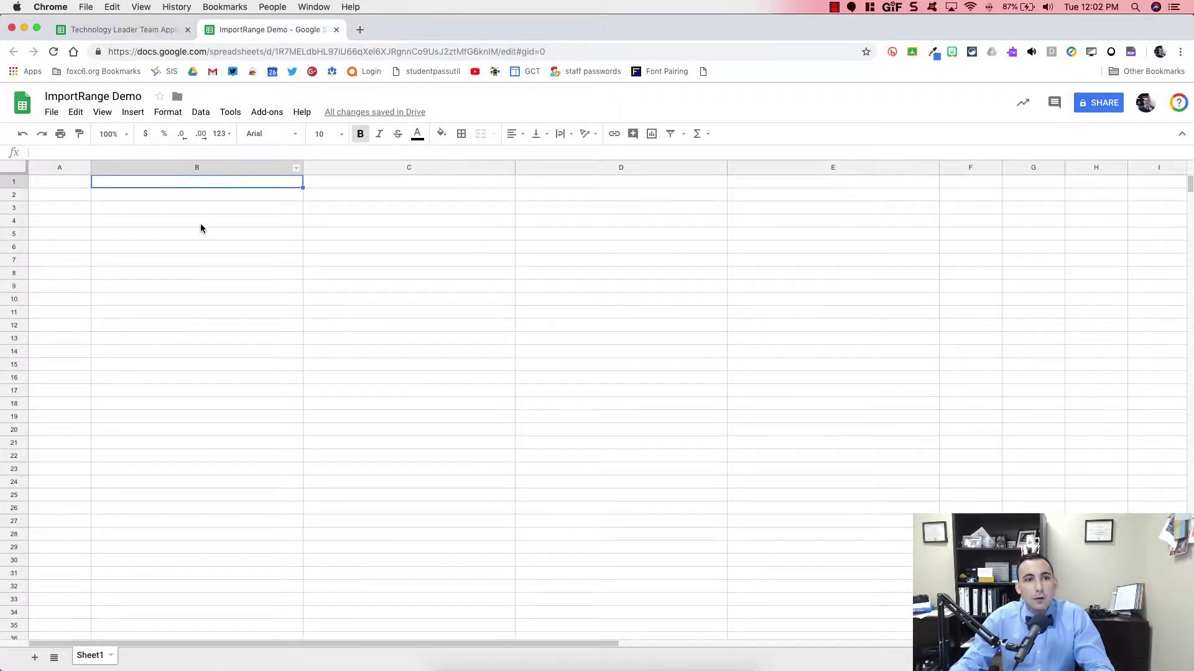
click(69, 183)
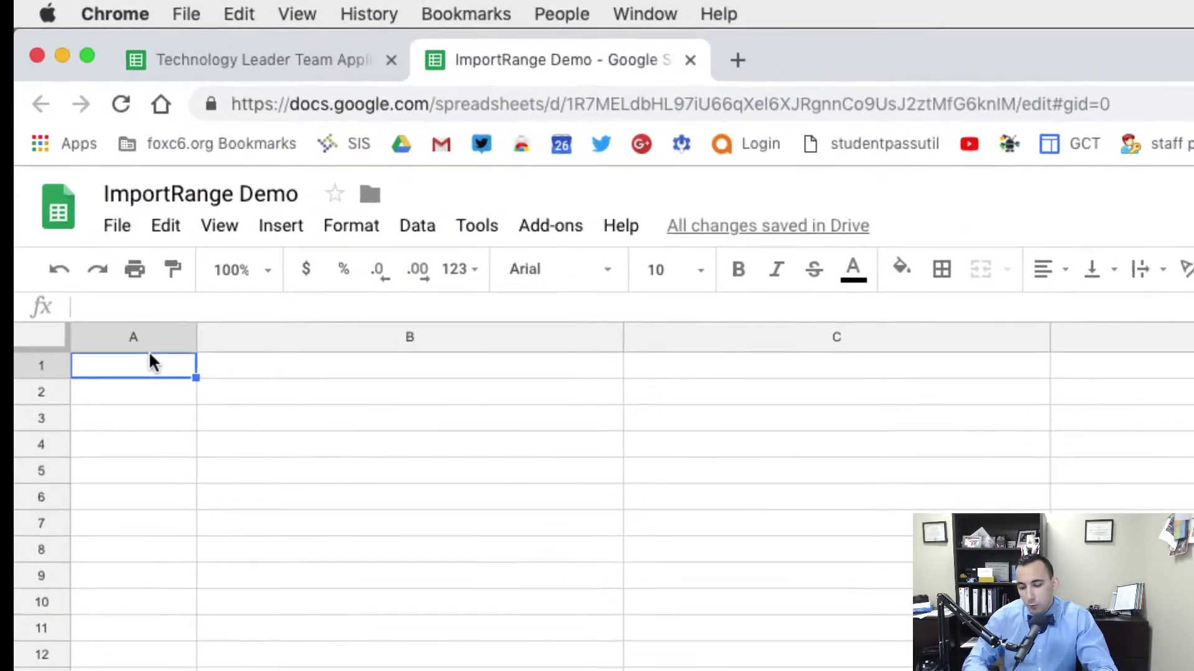
text(=)
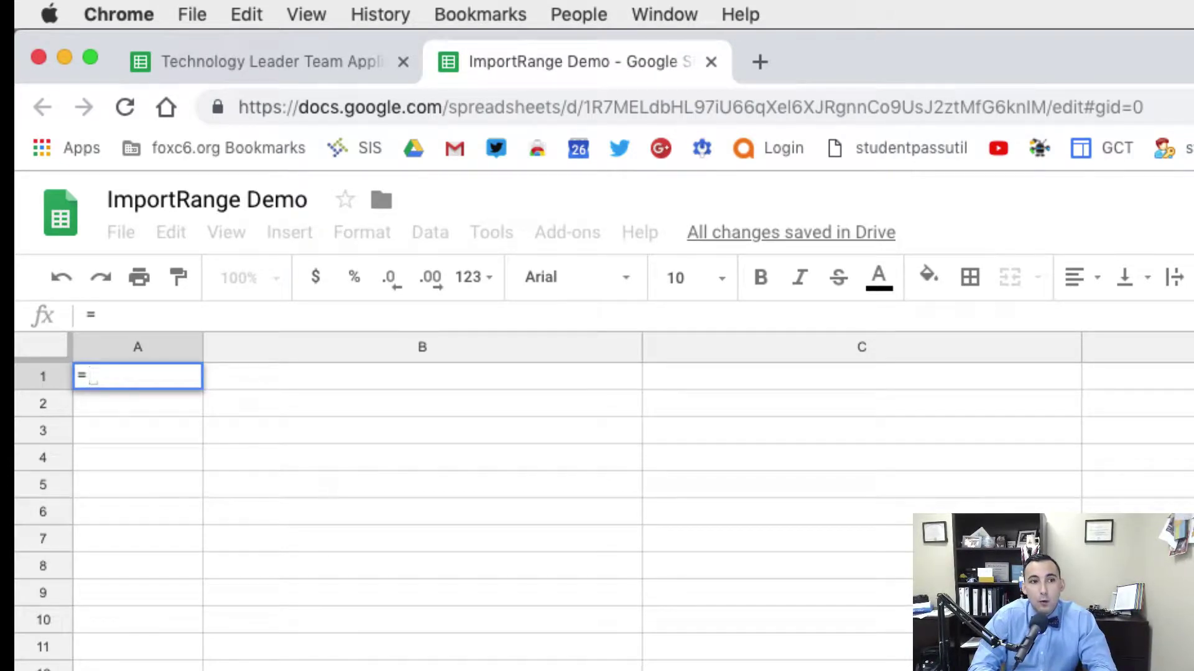
text(import)
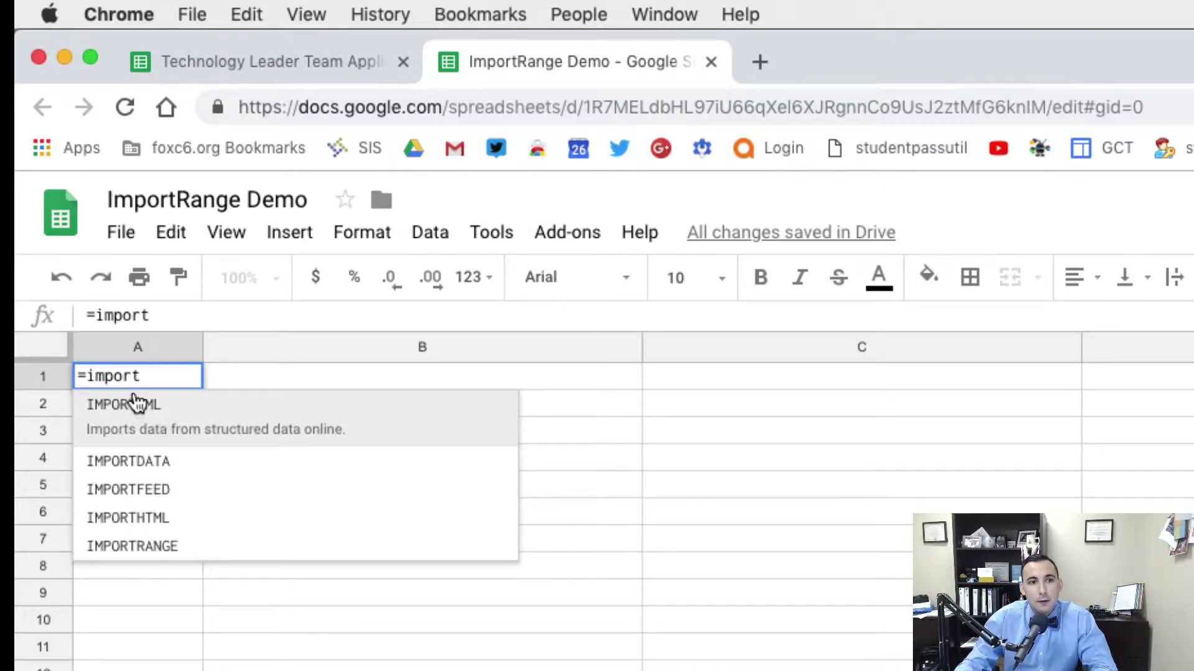
click(156, 541)
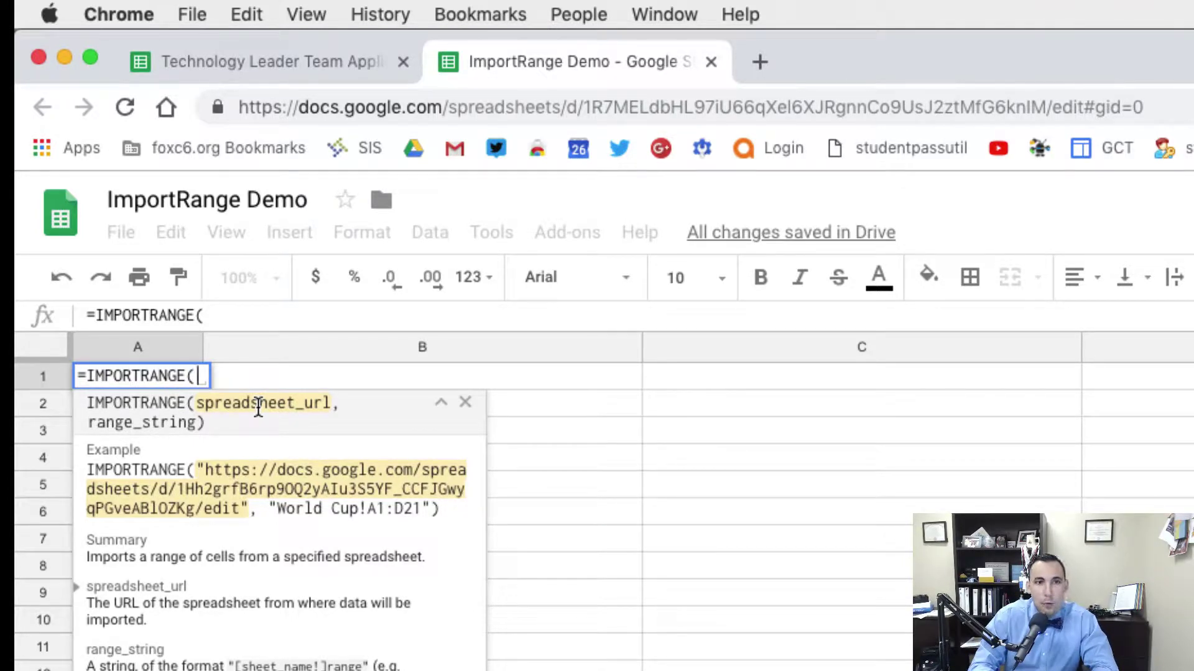
text(")
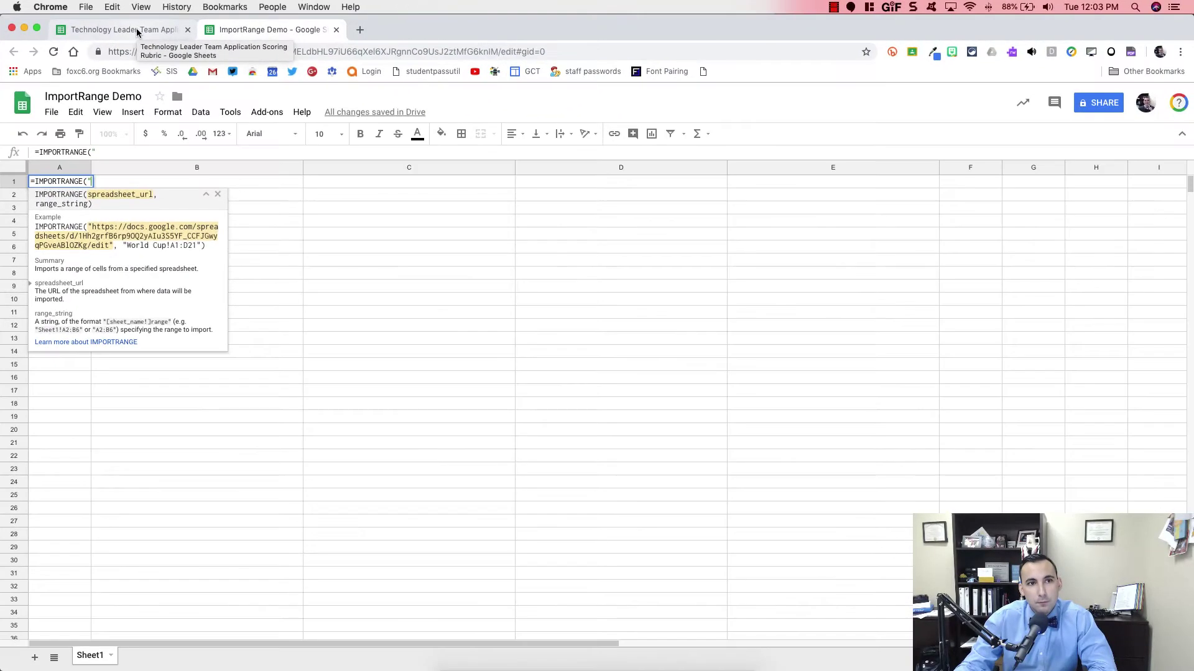
Copy the scoring rubric spreadsheet's URL into the formula as its quoted first argument, followed by a comma and an opening quotation mark.
click(136, 30)
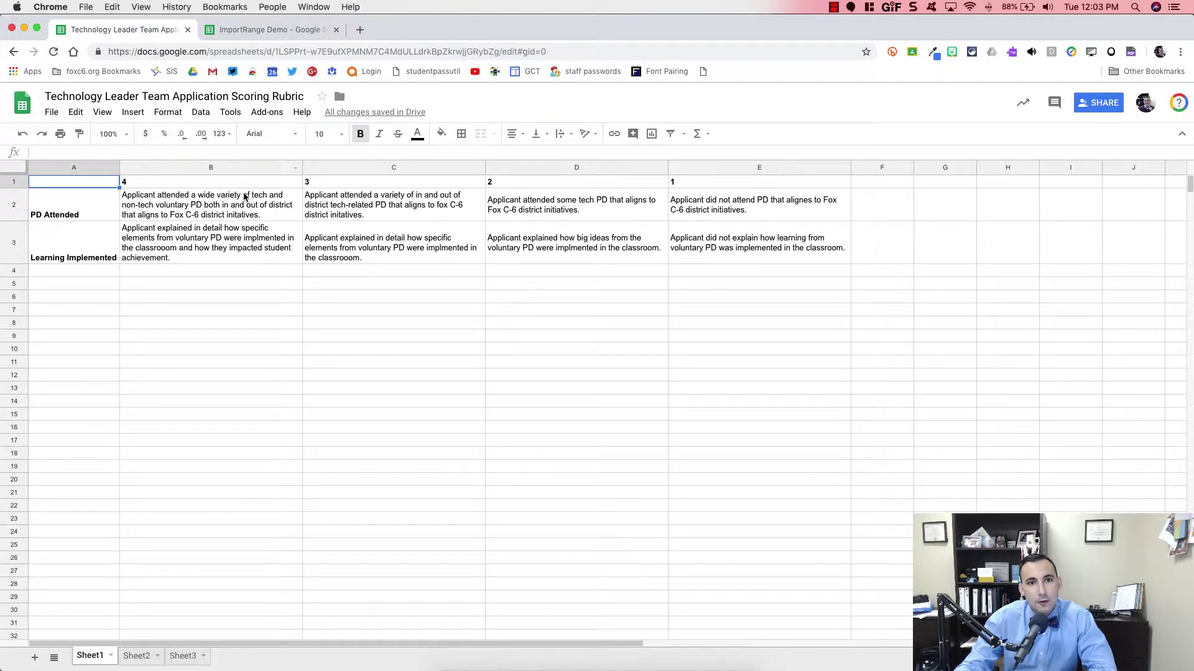
key(super+l)
key(super+c)
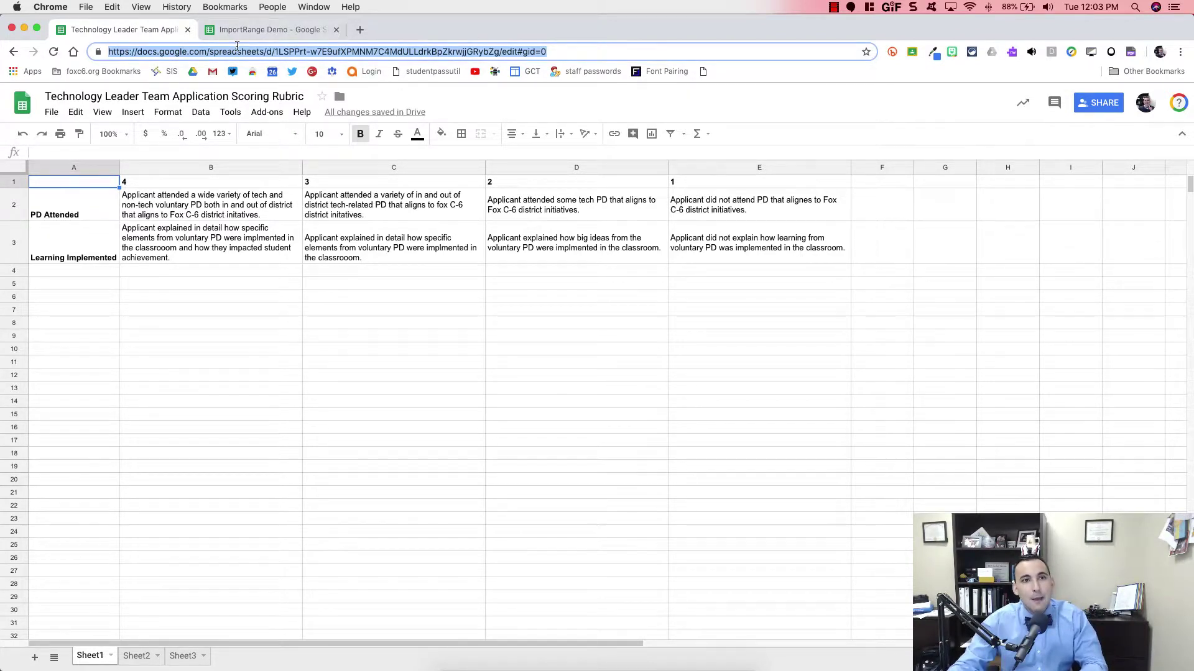
click(267, 29)
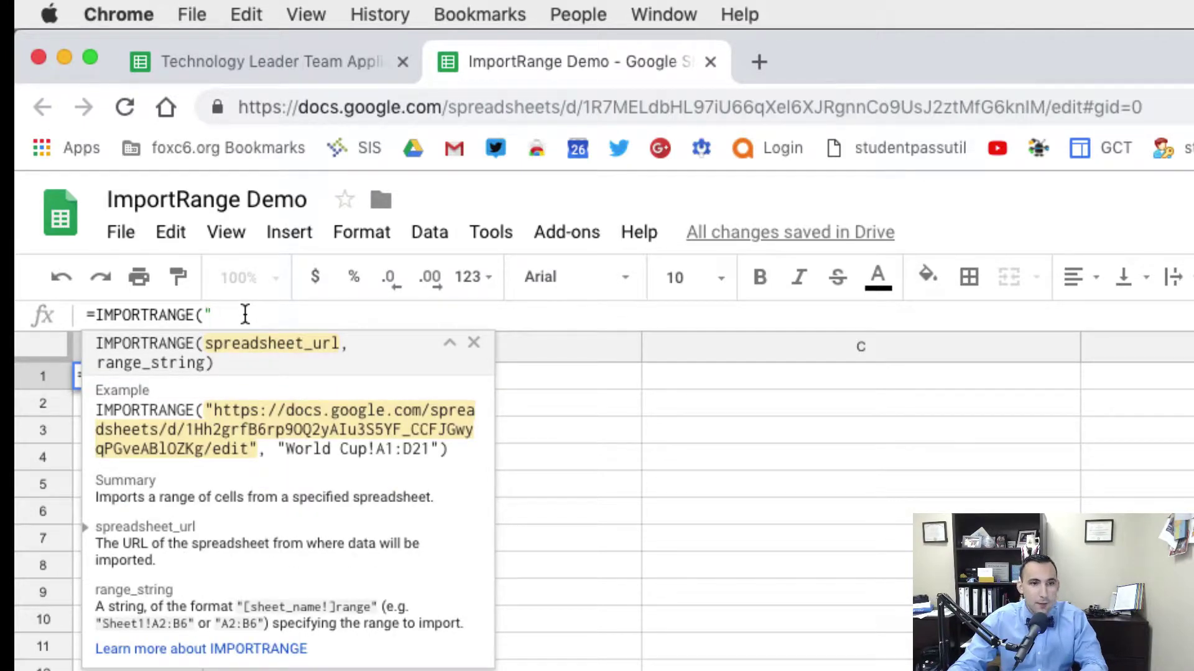
key(super+v)
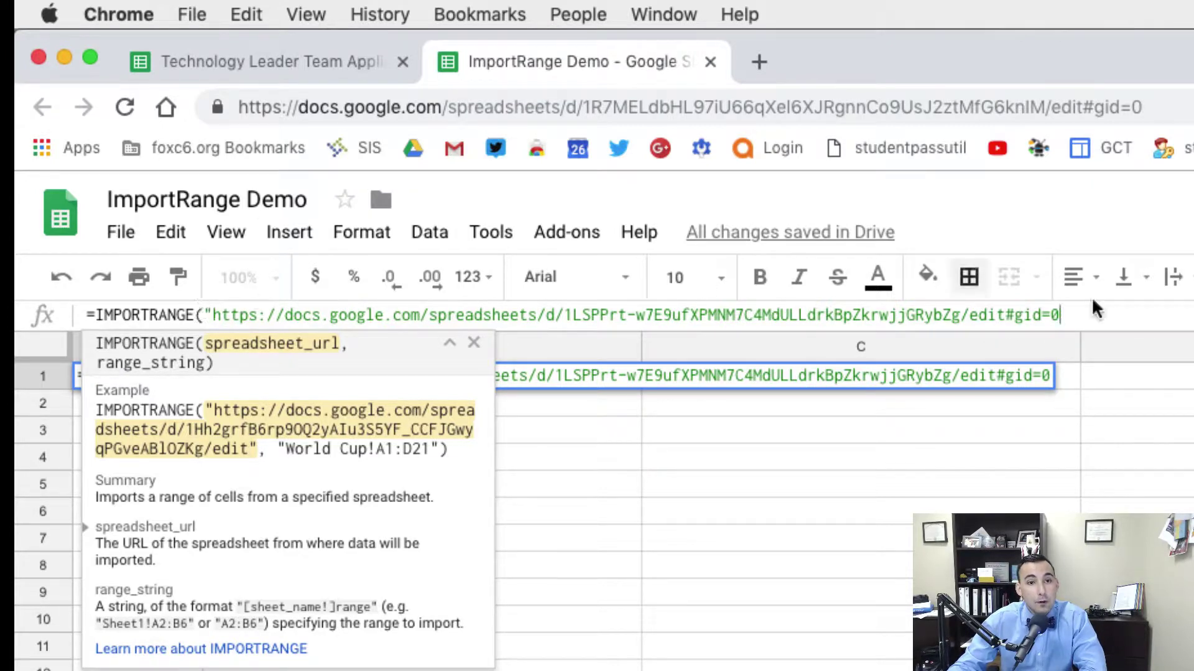
text(")
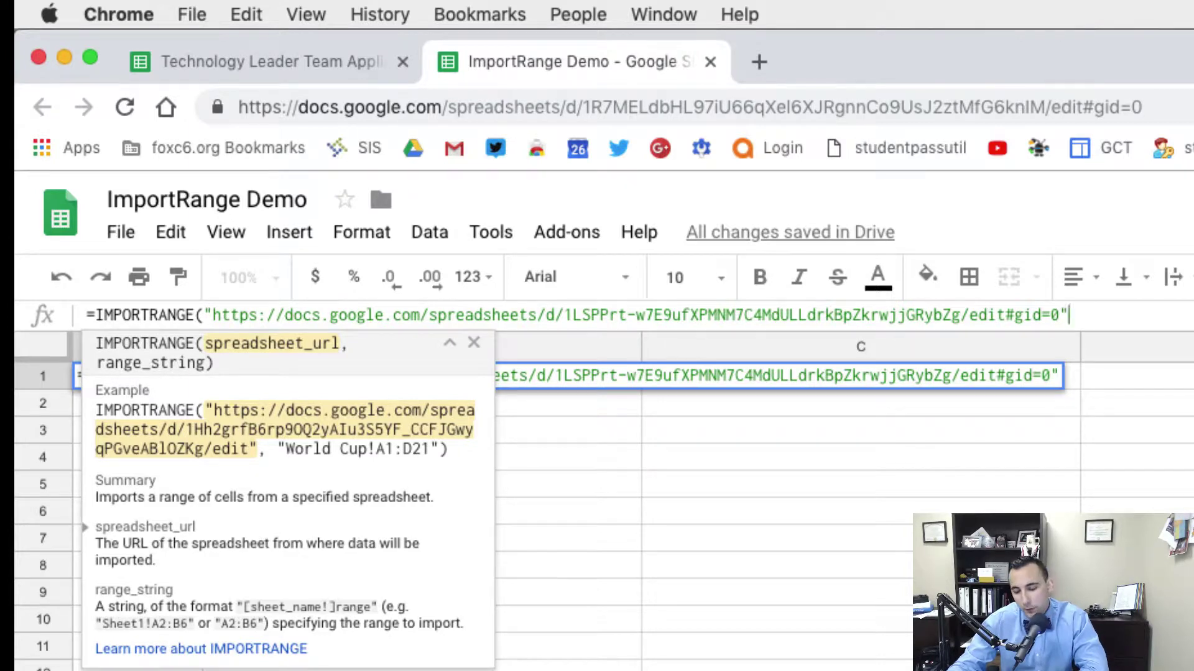
text(,)
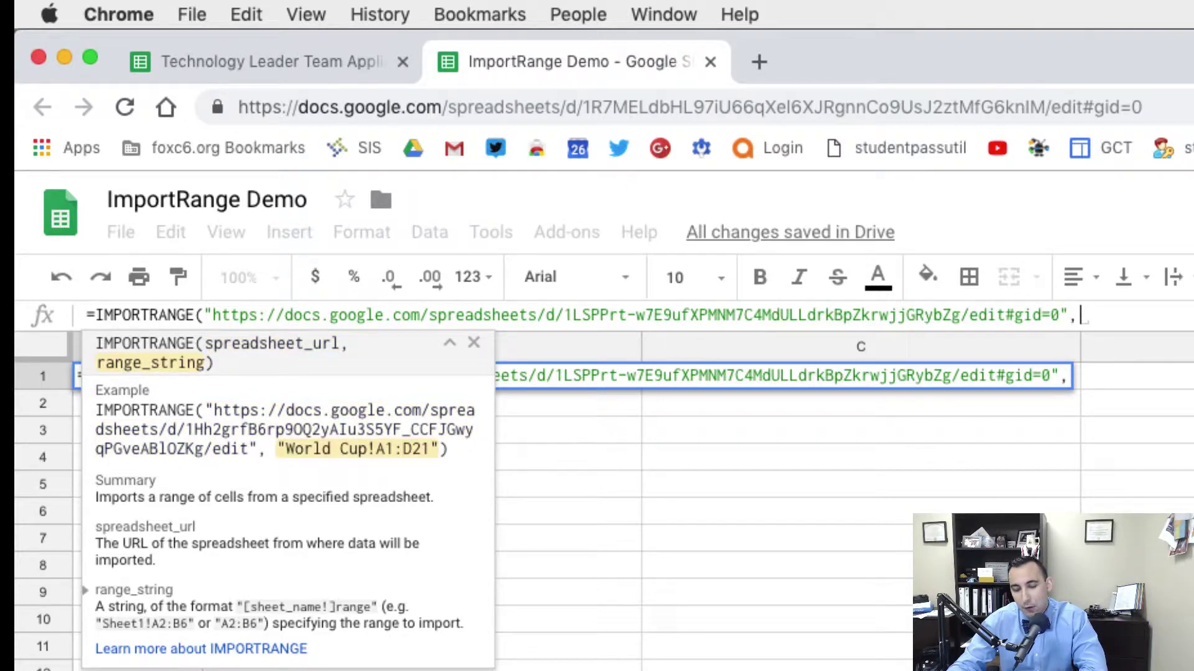
text(")
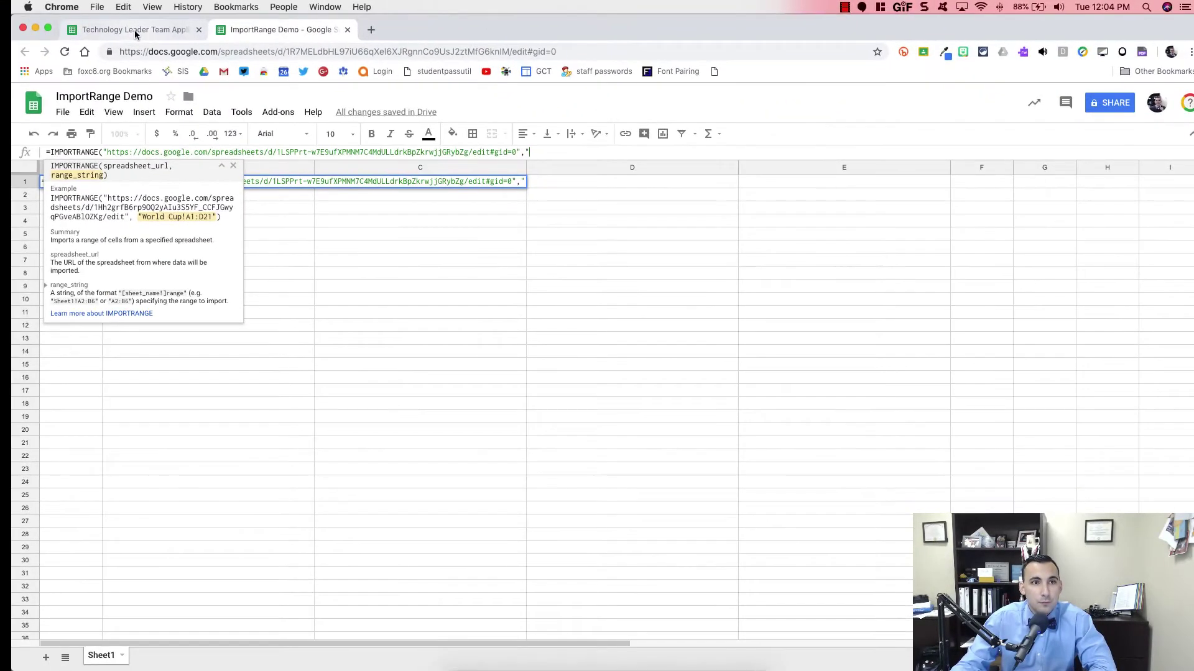
Check the scoring rubric's sheet name and the first and last cells of its table for the range to import.
click(135, 30)
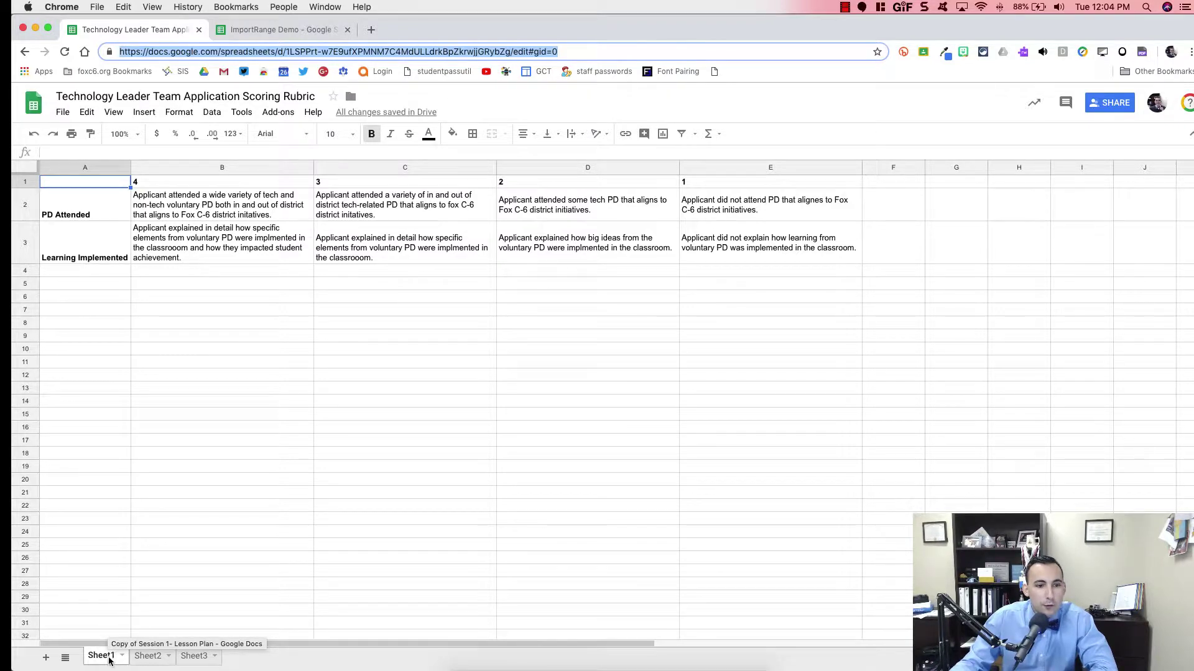
scroll(109, 657, up, 5)
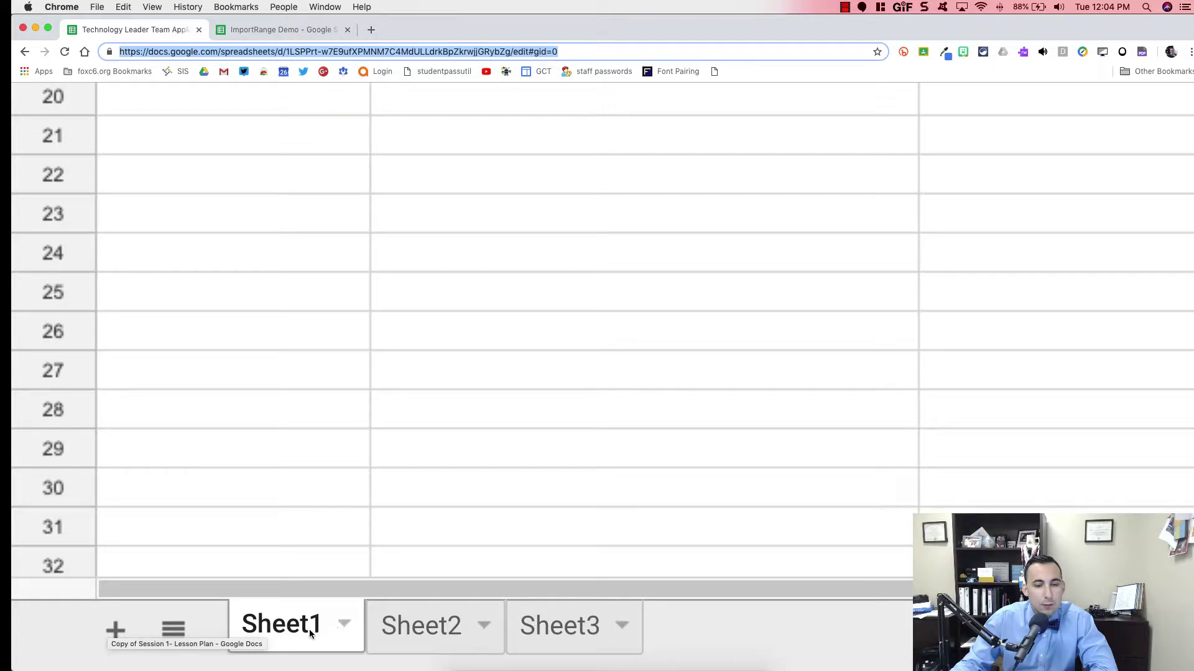
scroll(308, 629, down, 5)
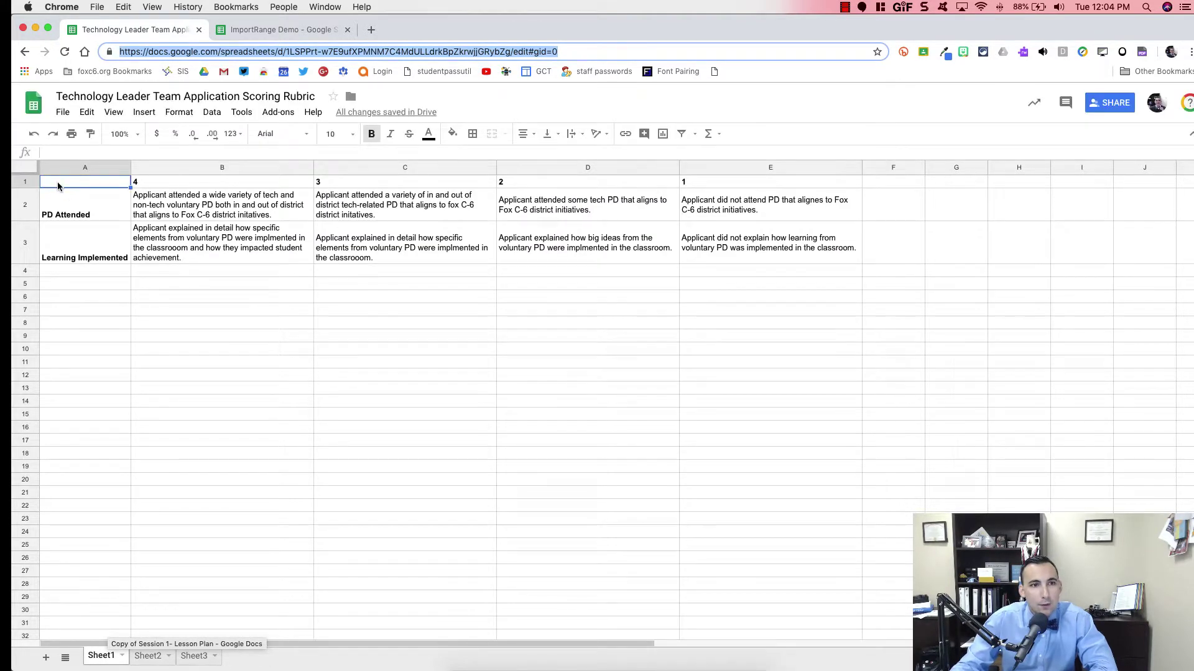
click(56, 186)
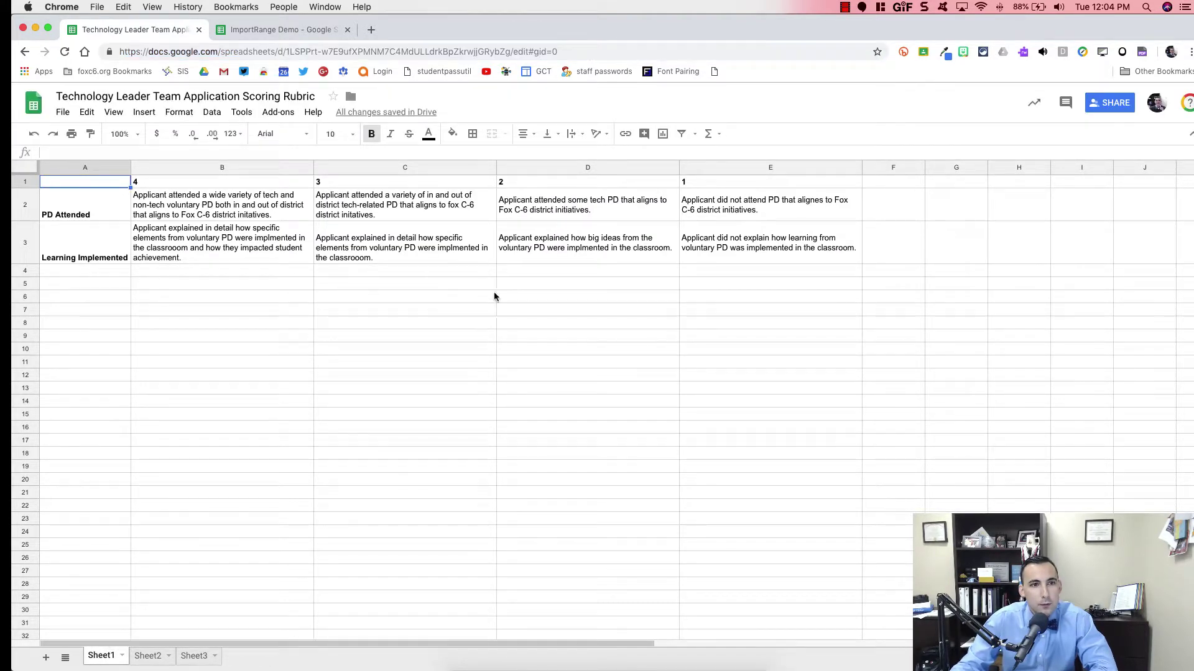
click(736, 271)
click(730, 250)
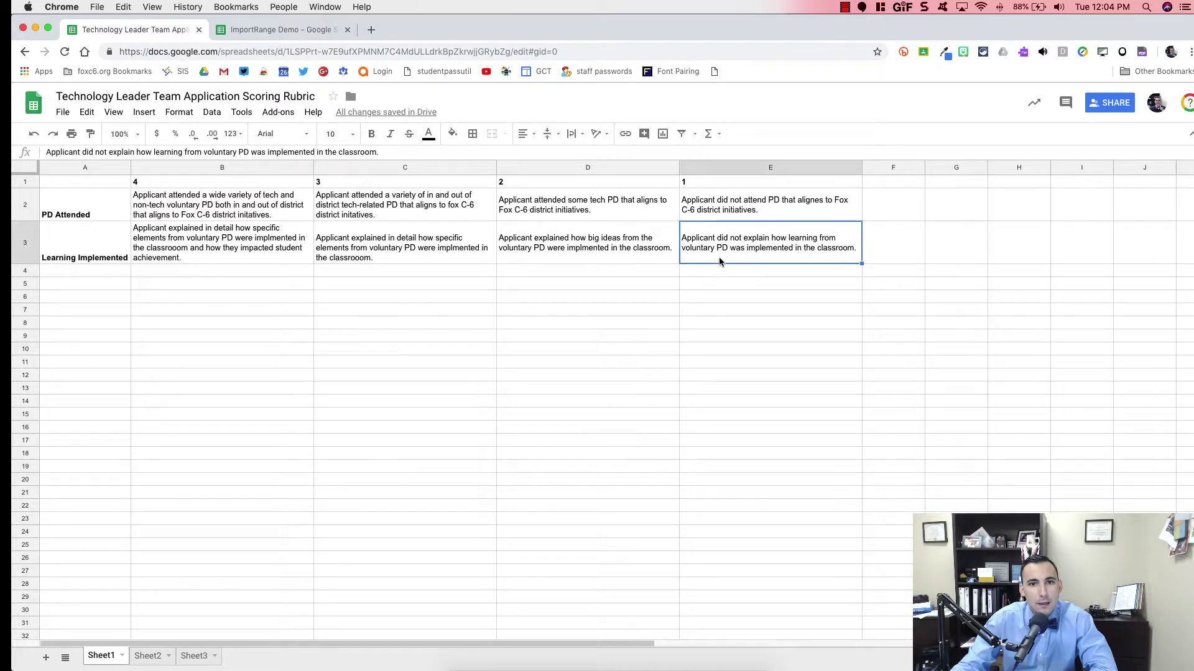
Complete the IMPORTRANGE formula in ImportRange Demo with the range string "Sheet1!A1:E3" and a closing parenthesis, and enter it.
click(252, 31)
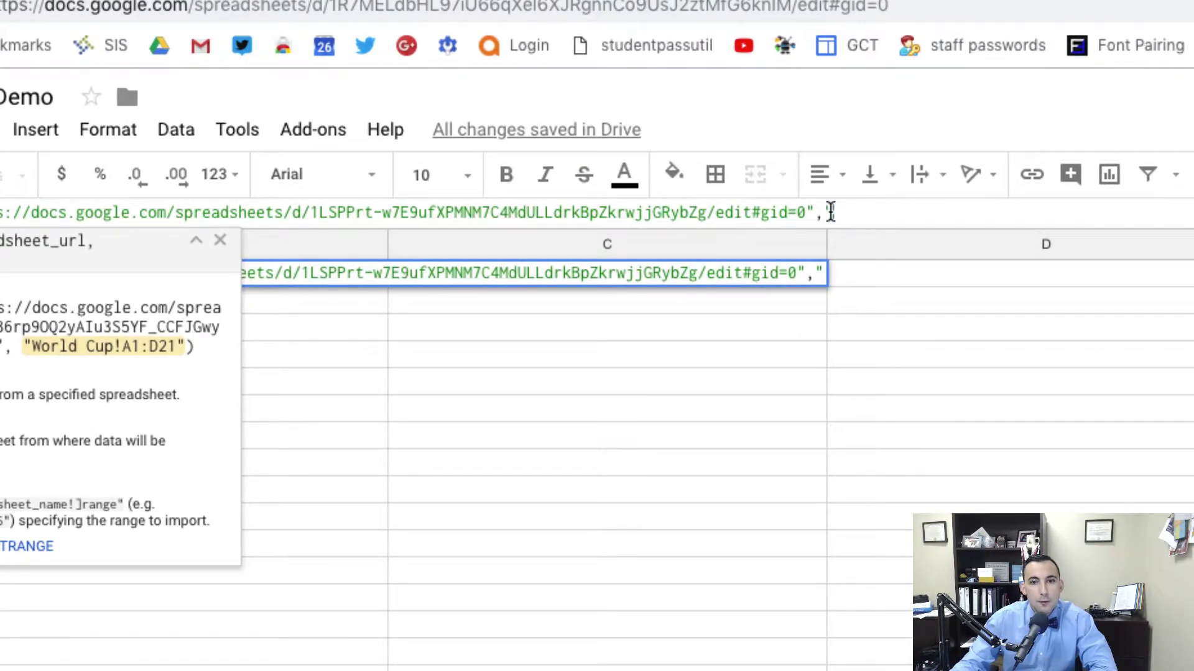
text(Sheet1)
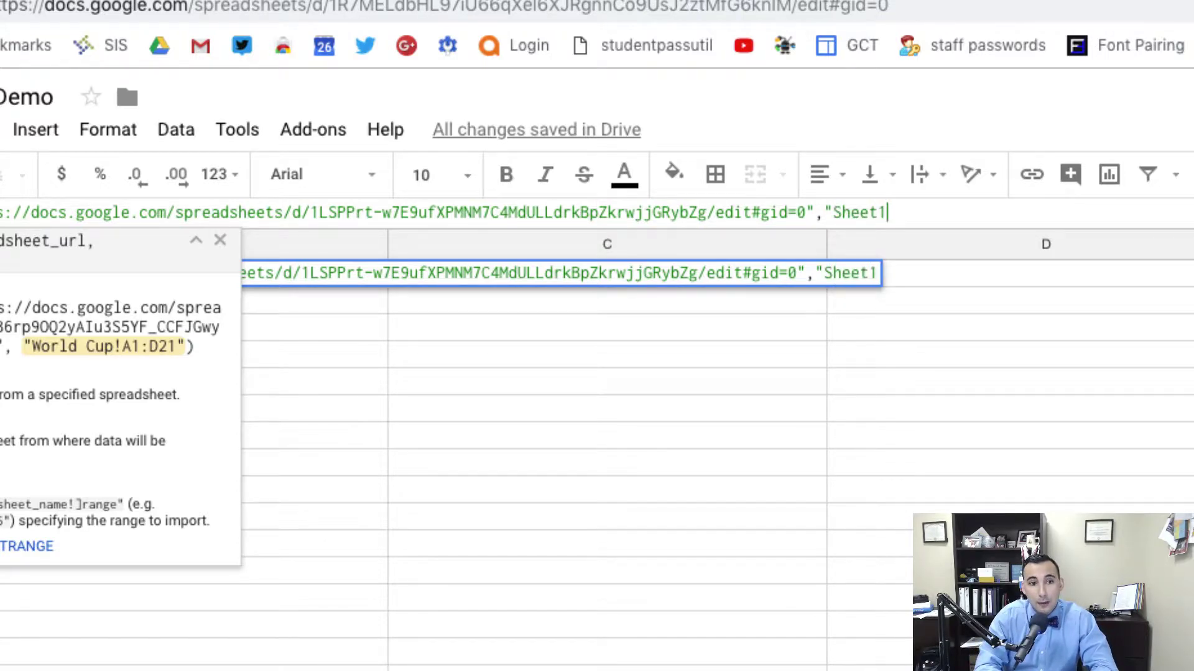
text(!)
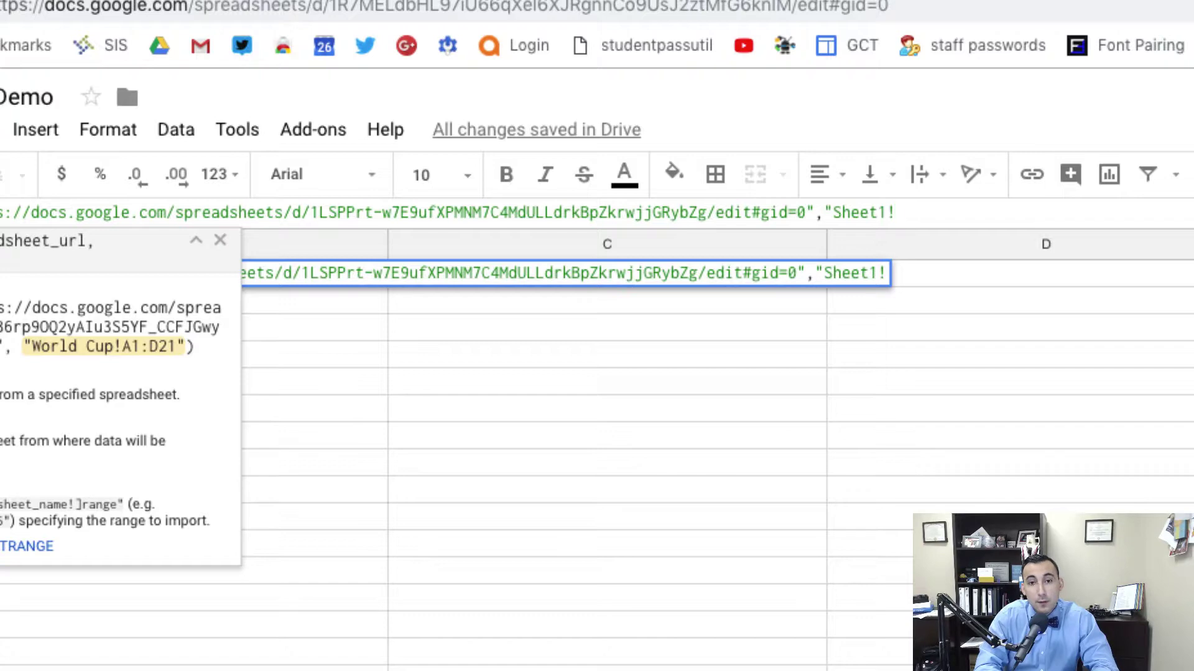
text(A1:E)
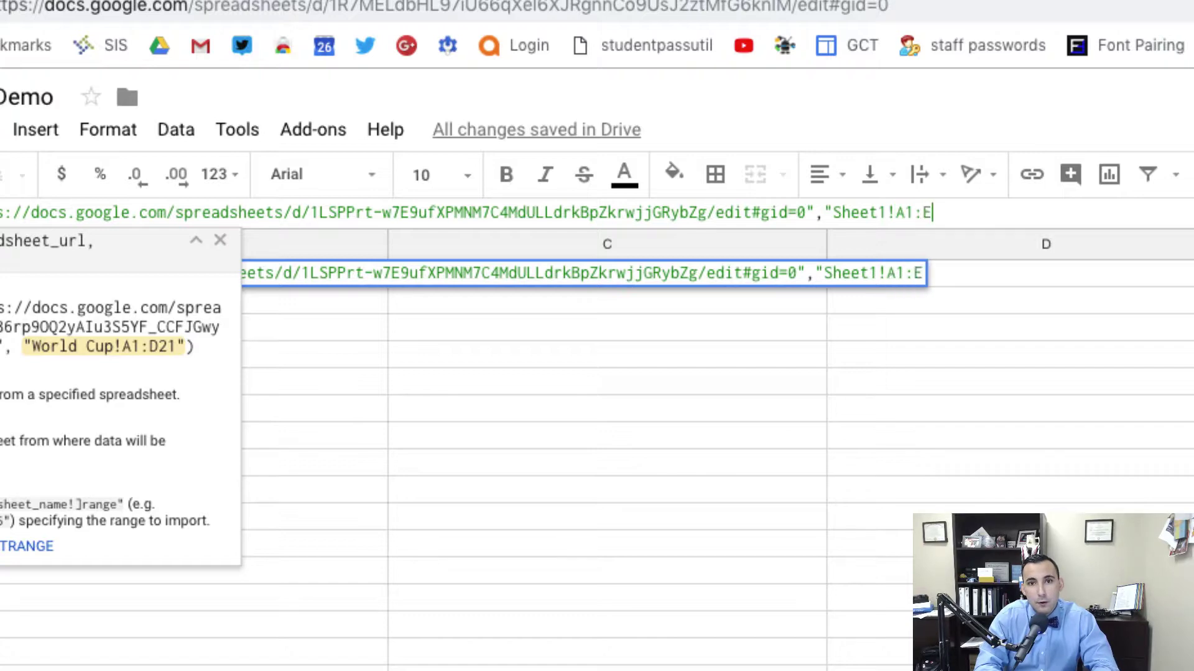
text(3)
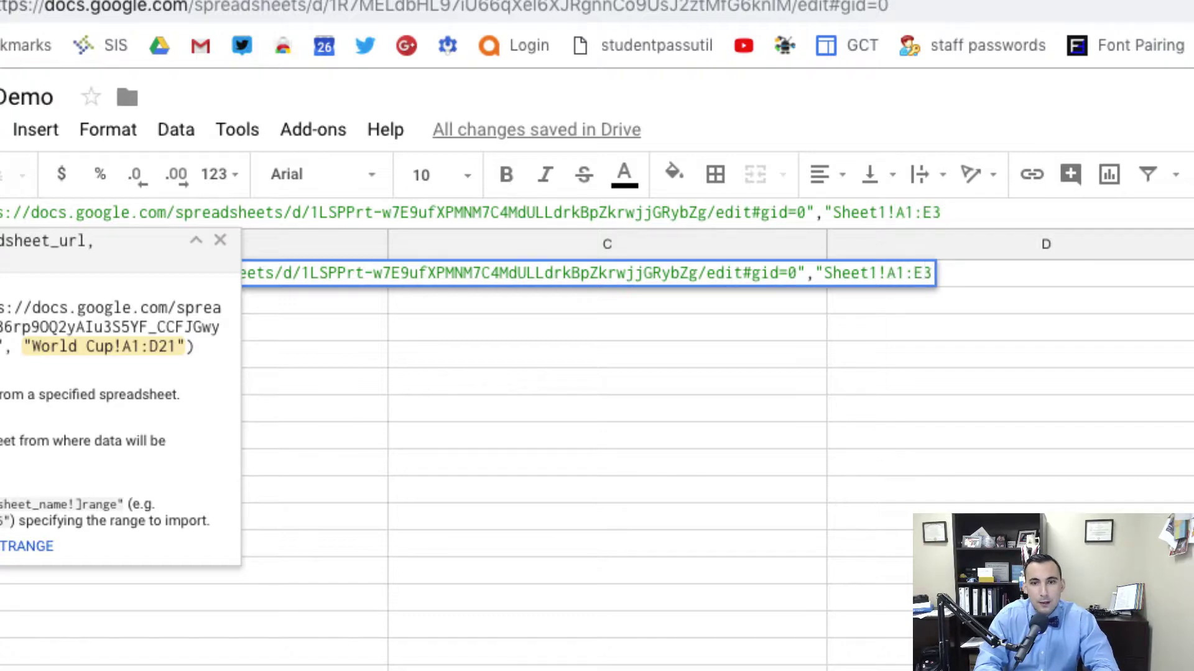
text(")
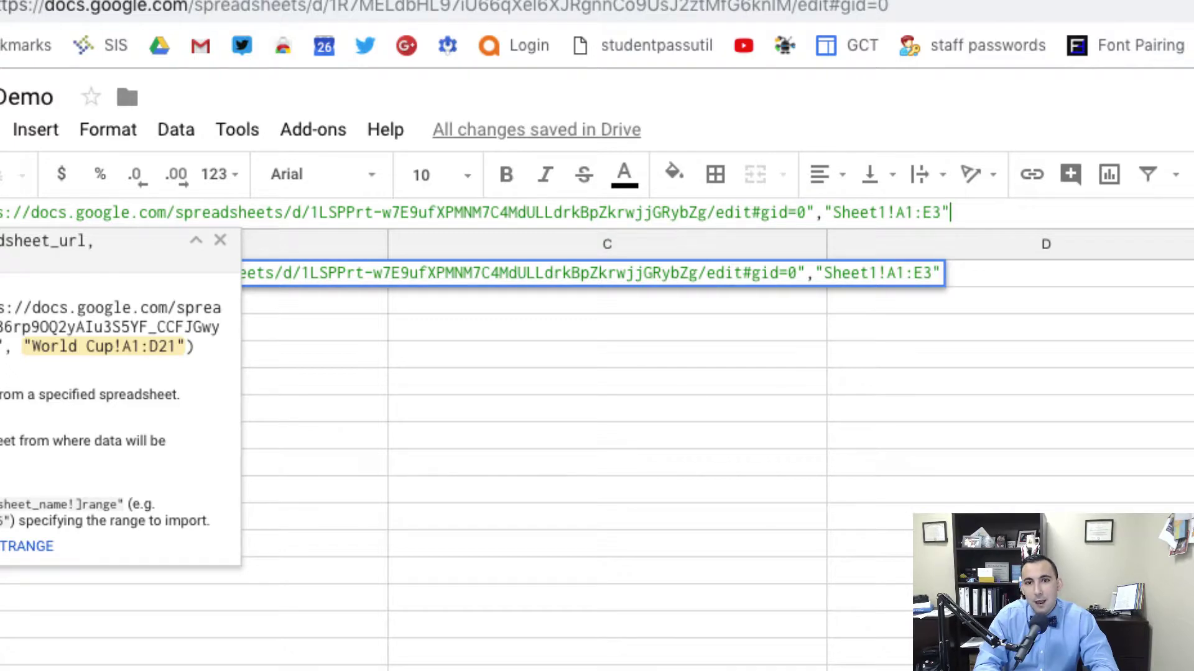
text())
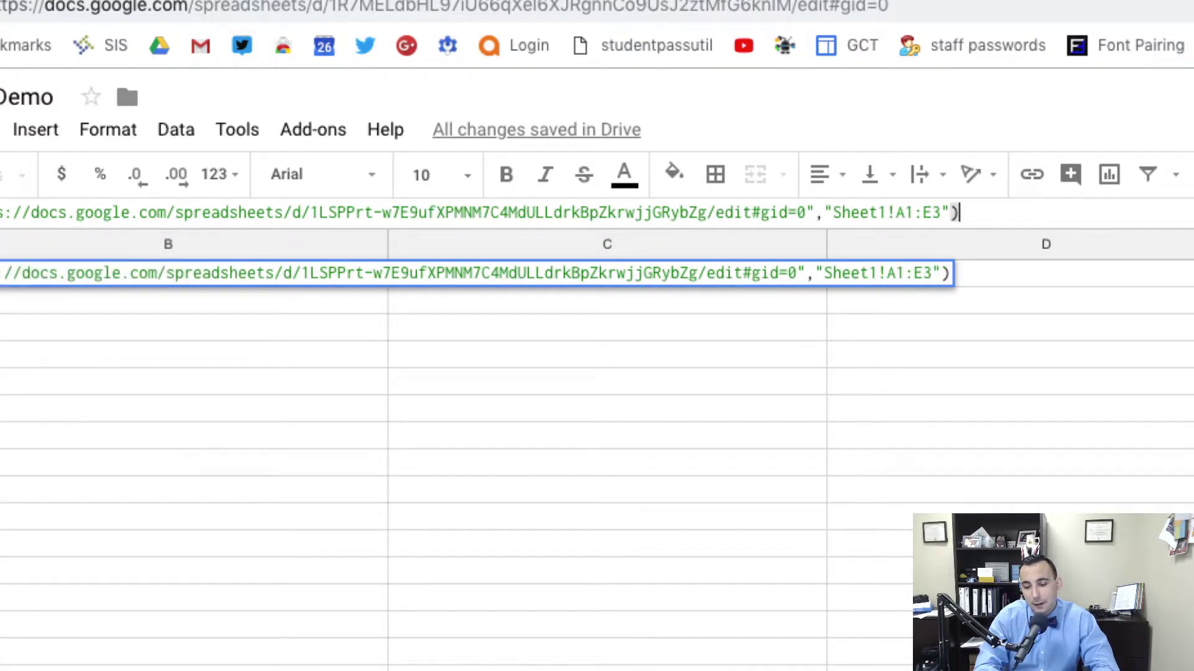
key(Return)
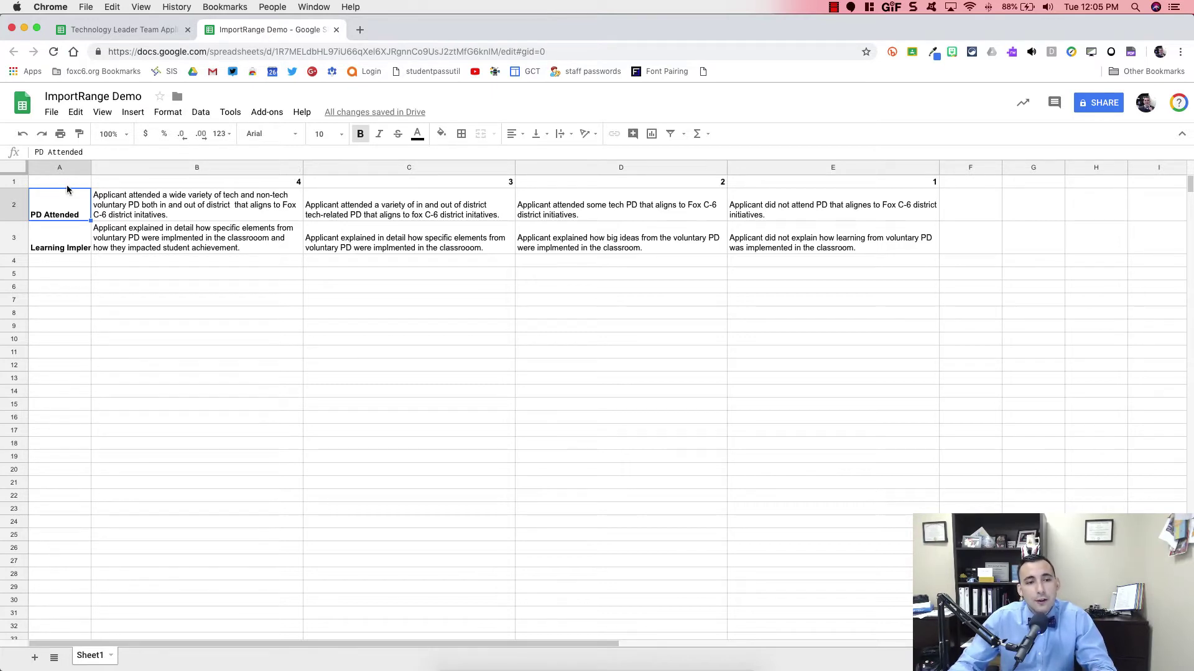
Inspect the imported rubric text in cells B2, C2 and E3.
click(133, 204)
click(360, 212)
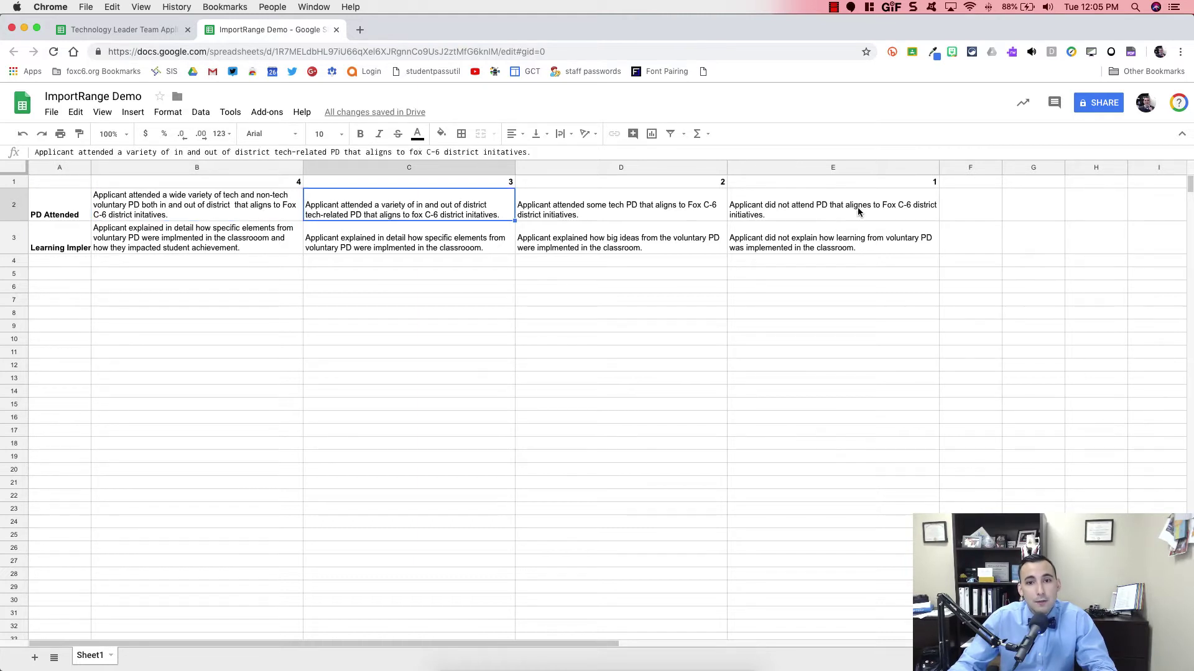
click(776, 242)
Try overwriting the imported score heading in cell E1 with 0.
click(799, 181)
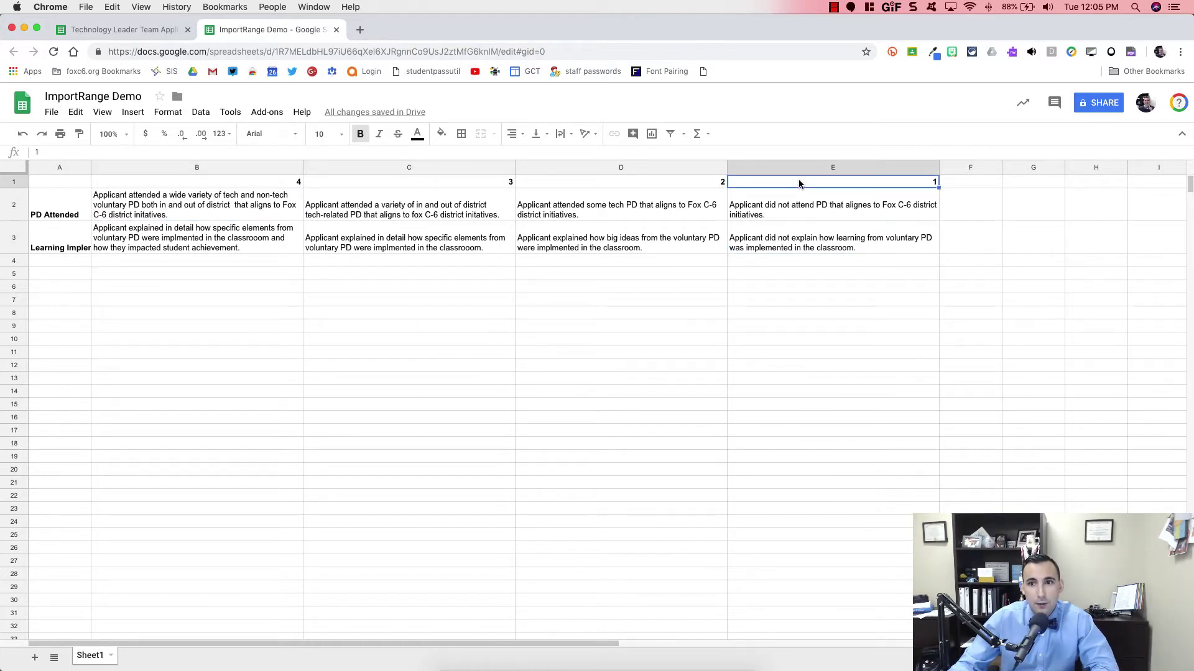
text(0)
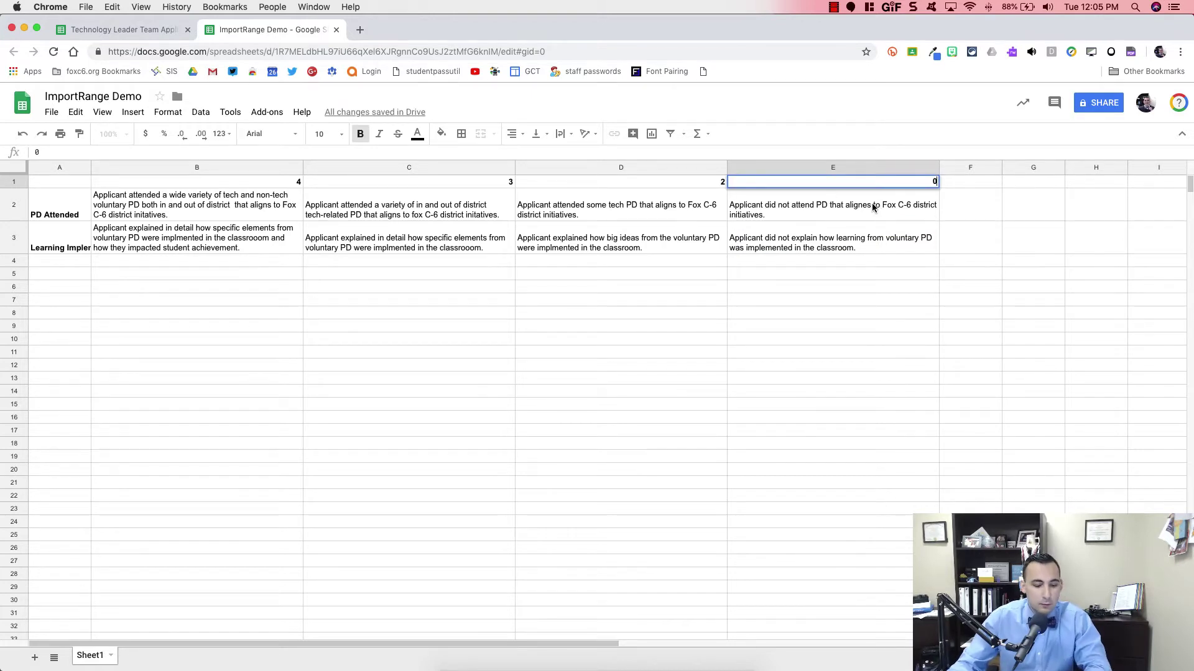
key(Tab)
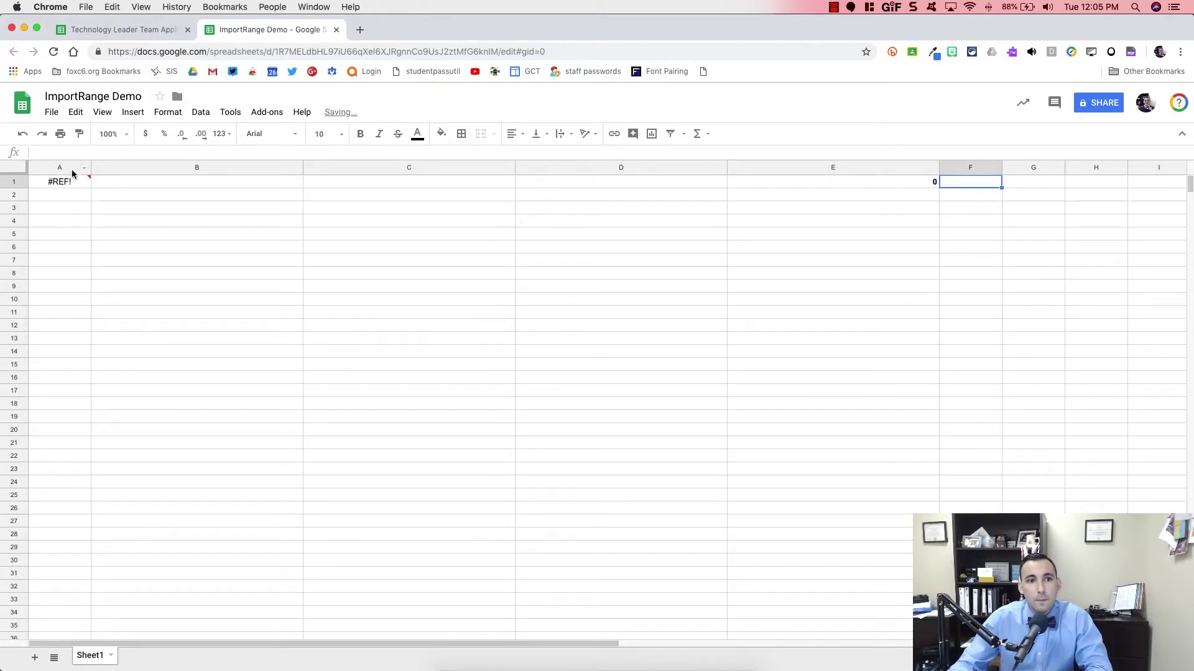
Read the error note on cell A1 and clear the manually entered value from cell E1.
mouse_move(53, 187)
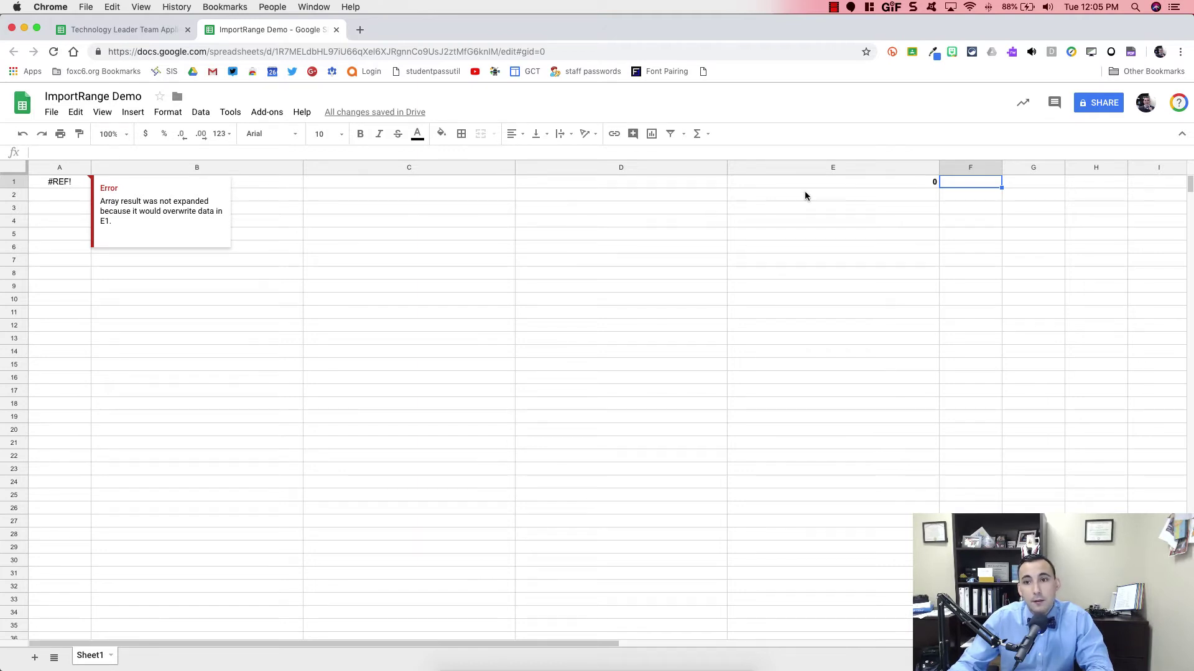
click(833, 182)
key(BackSpace)
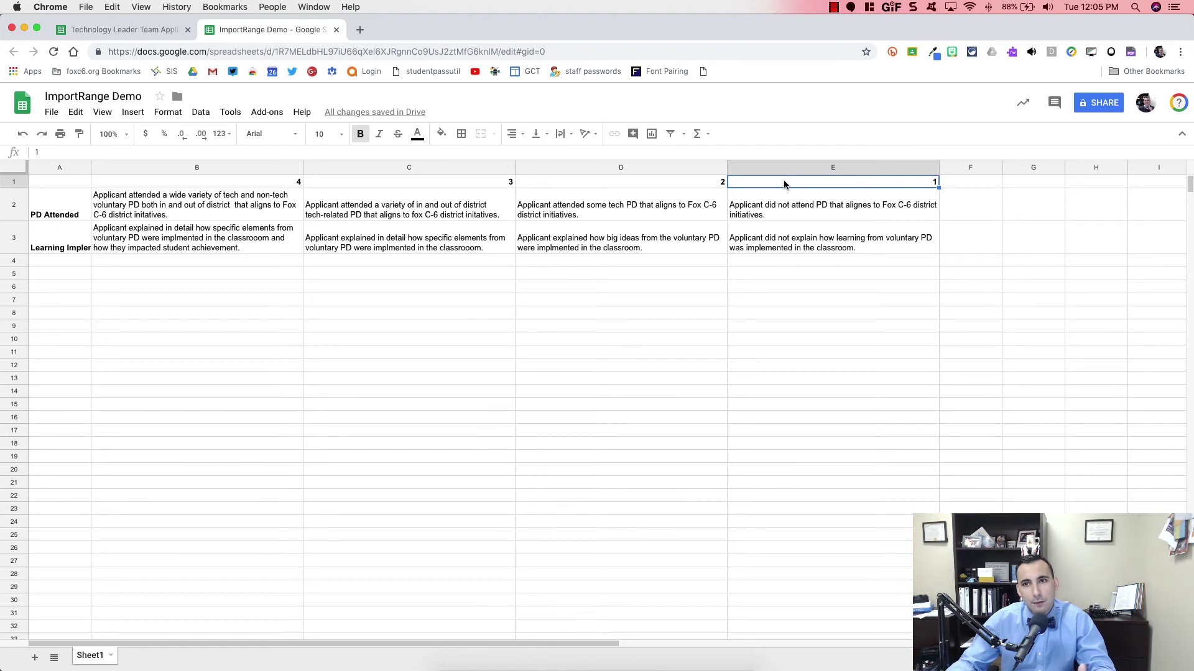
click(834, 7)
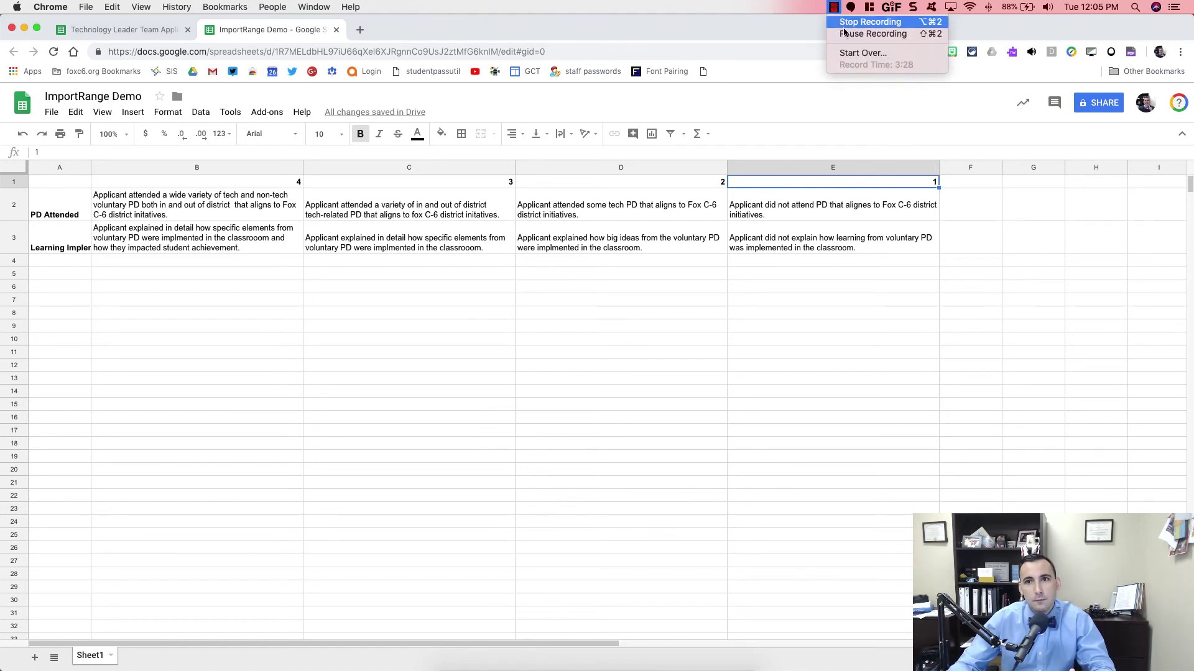